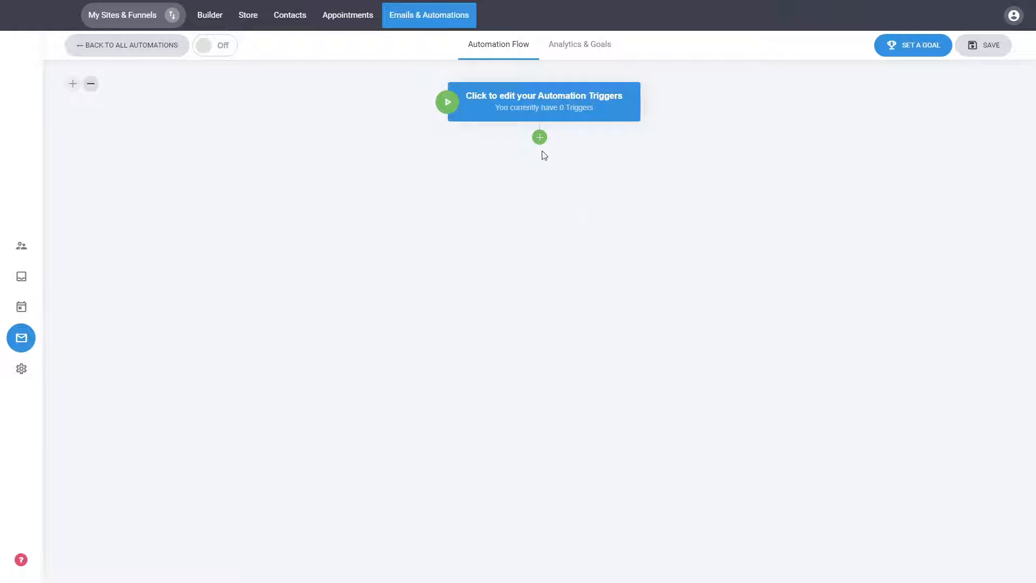
Add an automation trigger that starts the flow when a contact is added to the Default list.
left_click(530, 108)
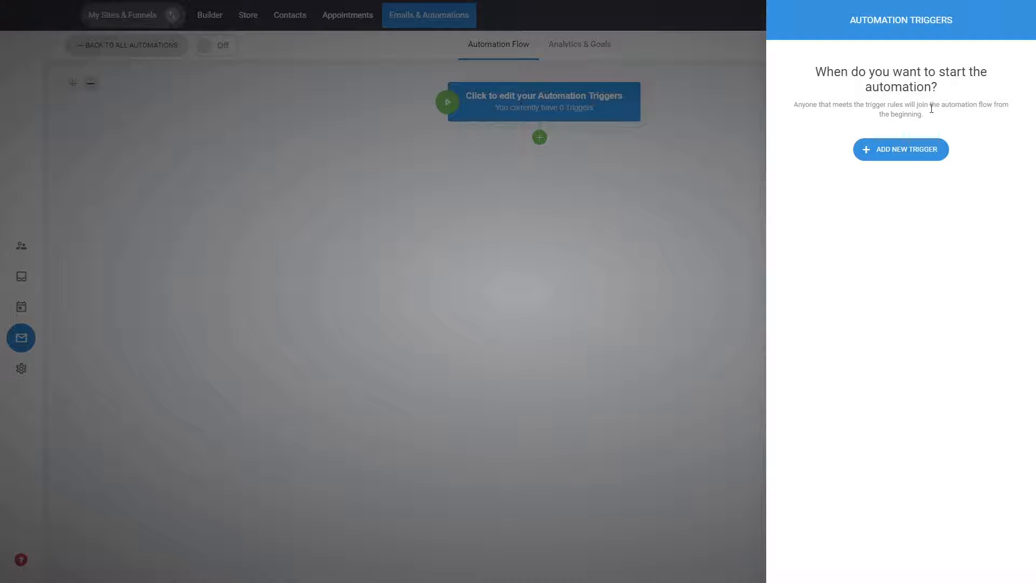
left_click(911, 149)
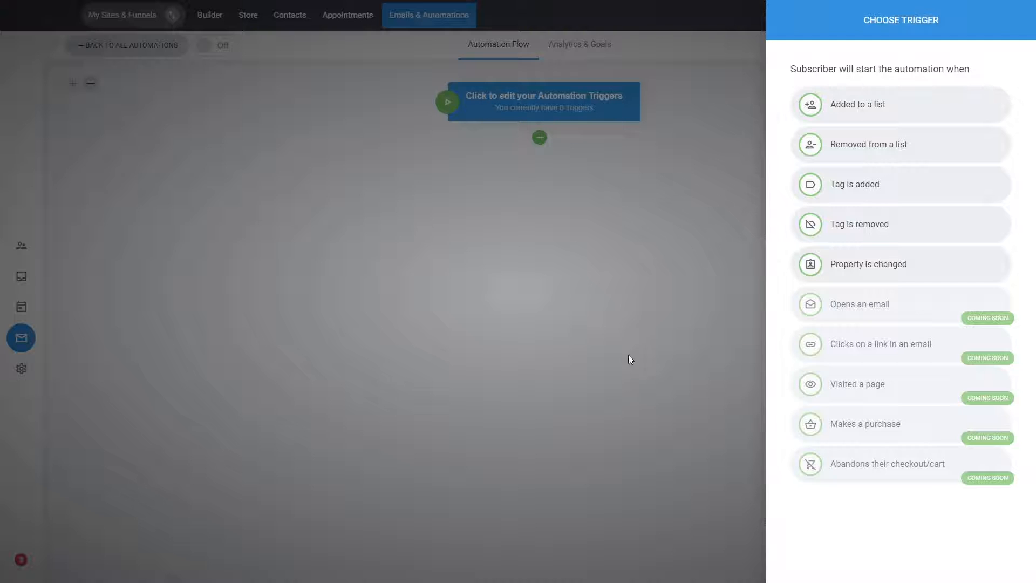
left_click(874, 102)
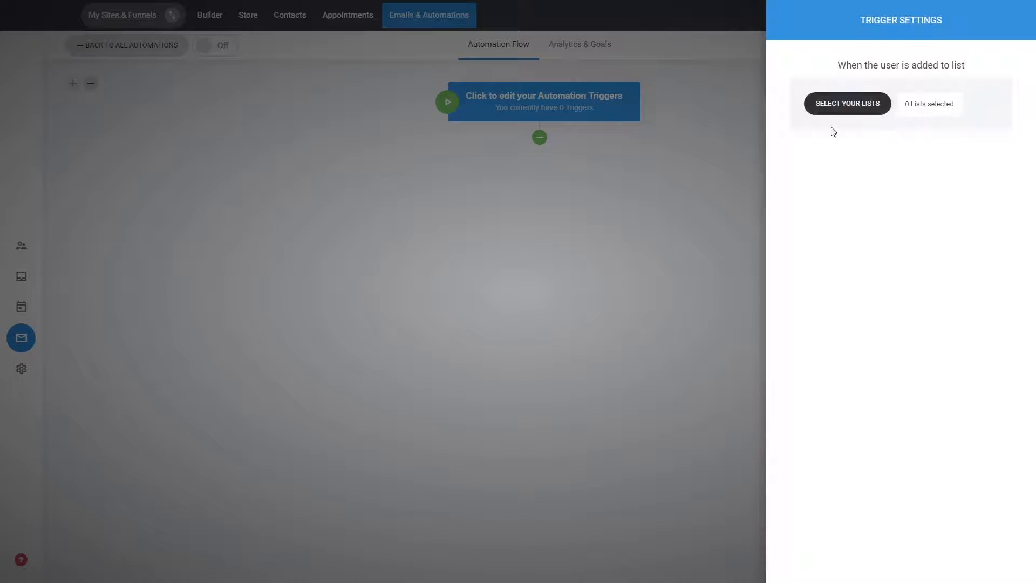
left_click(860, 105)
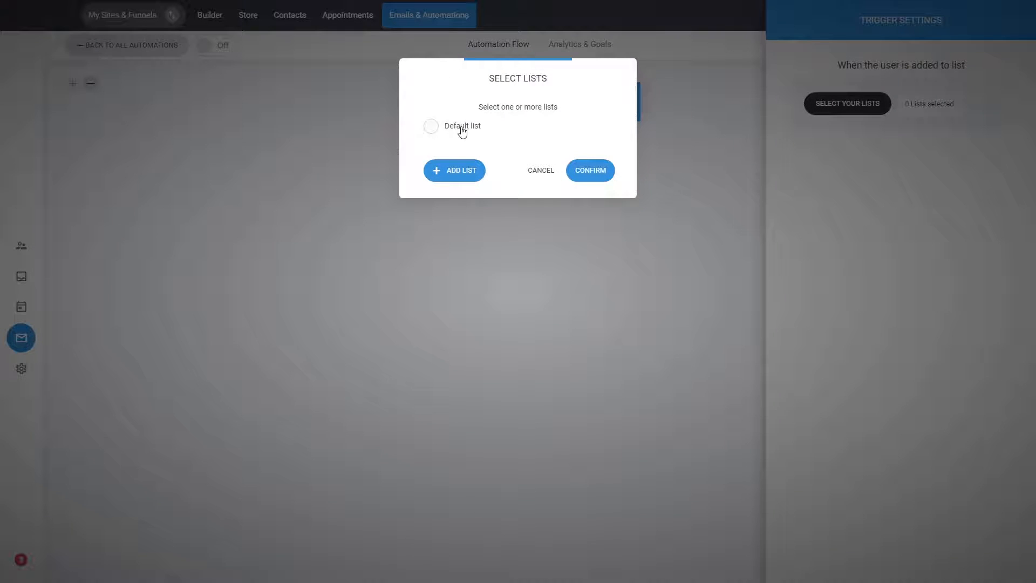
left_click(463, 129)
left_click(582, 170)
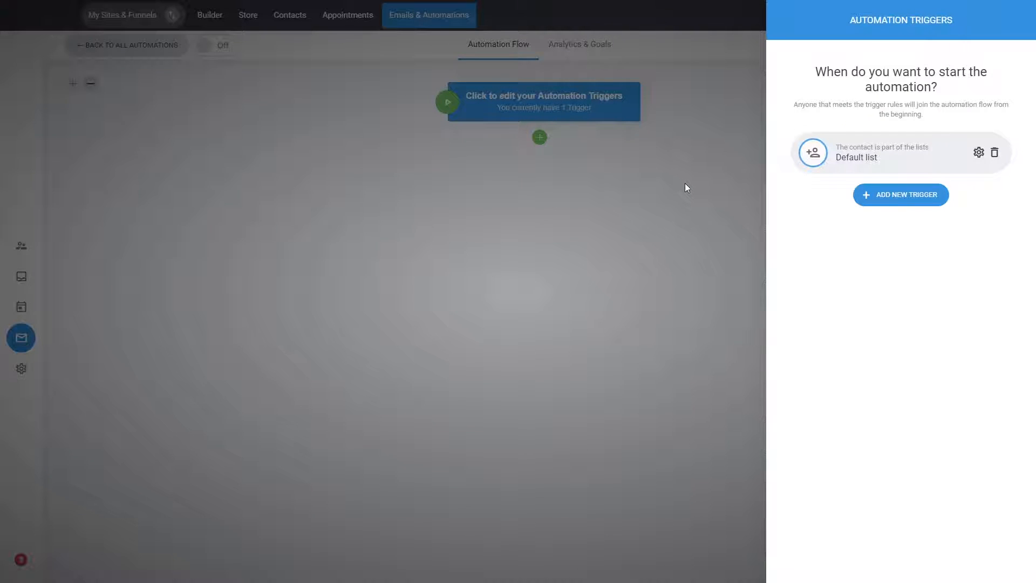
left_click(687, 188)
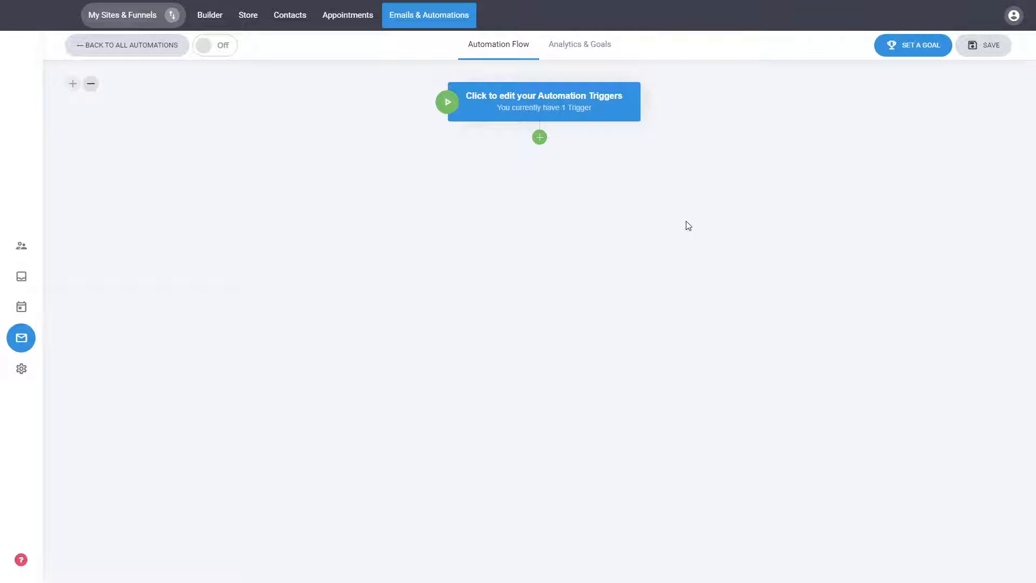
Add a Send Email step below the automation trigger and set its subject to "111".
left_click(539, 139)
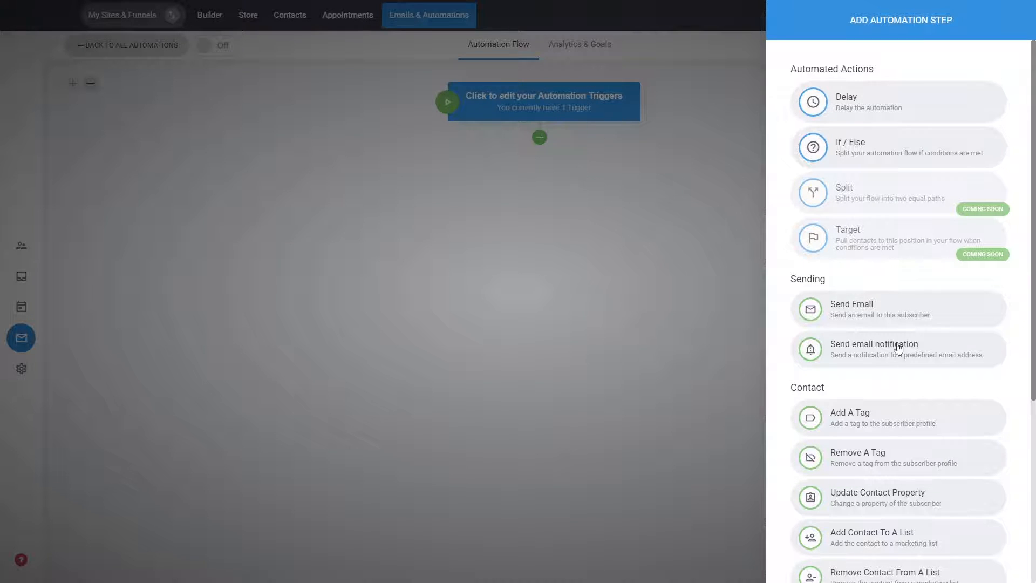
left_click(898, 302)
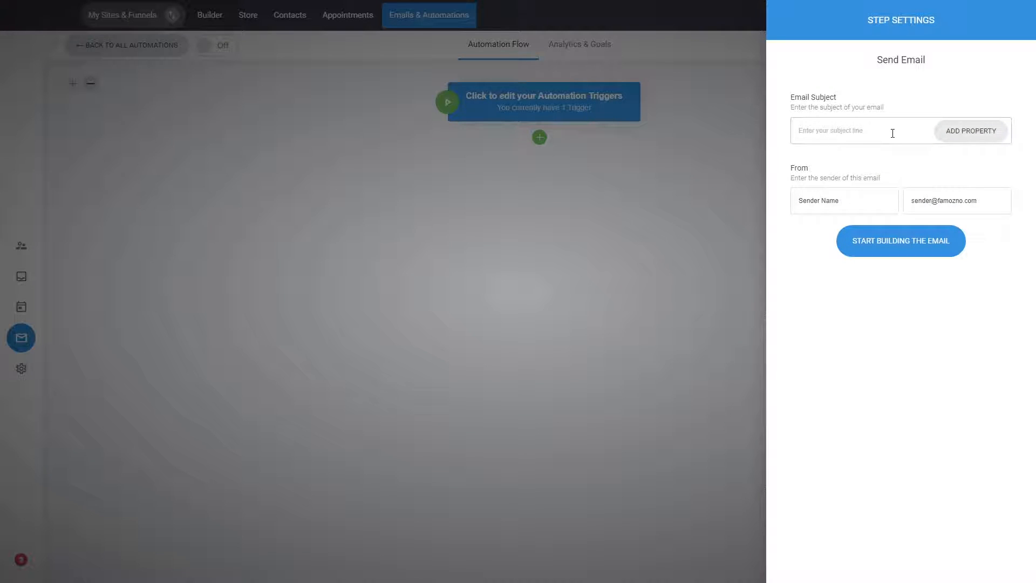
left_click(892, 133)
type("111")
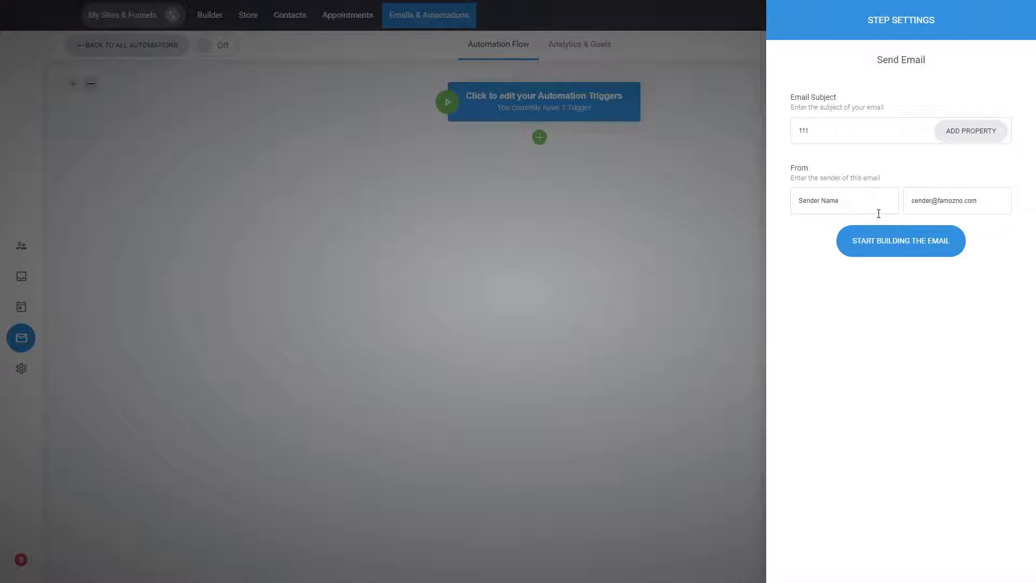
Build the email from the "Hey, welcome to our newsletter!" template, save the design and close the step settings.
left_click(905, 252)
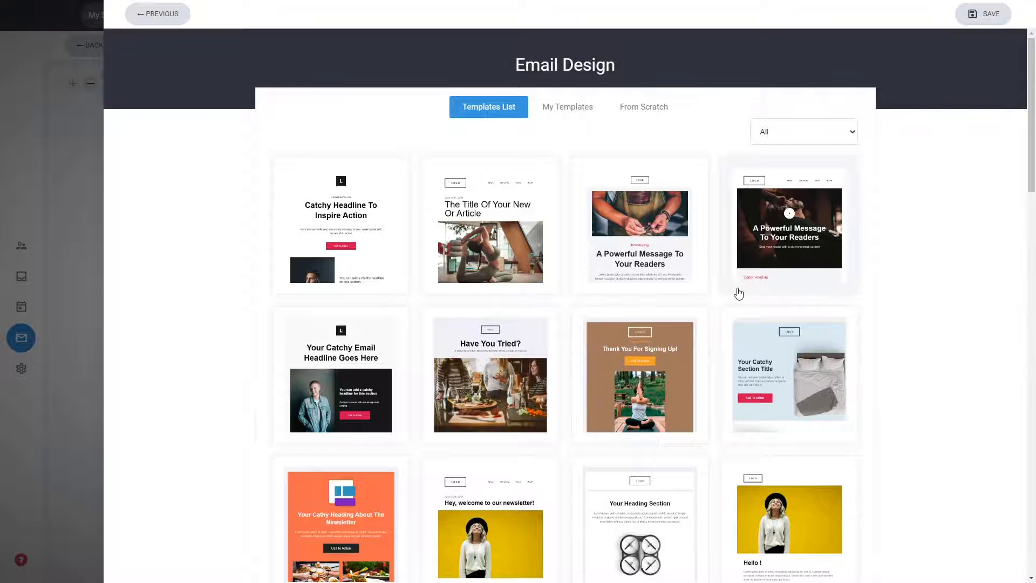
scroll(844, 312, "down", 3)
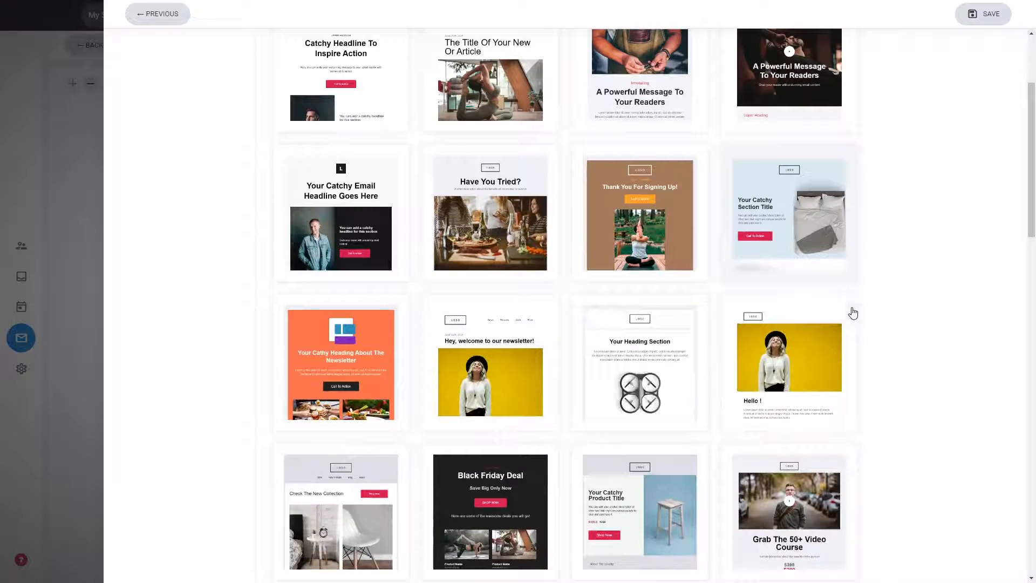
left_click(525, 360)
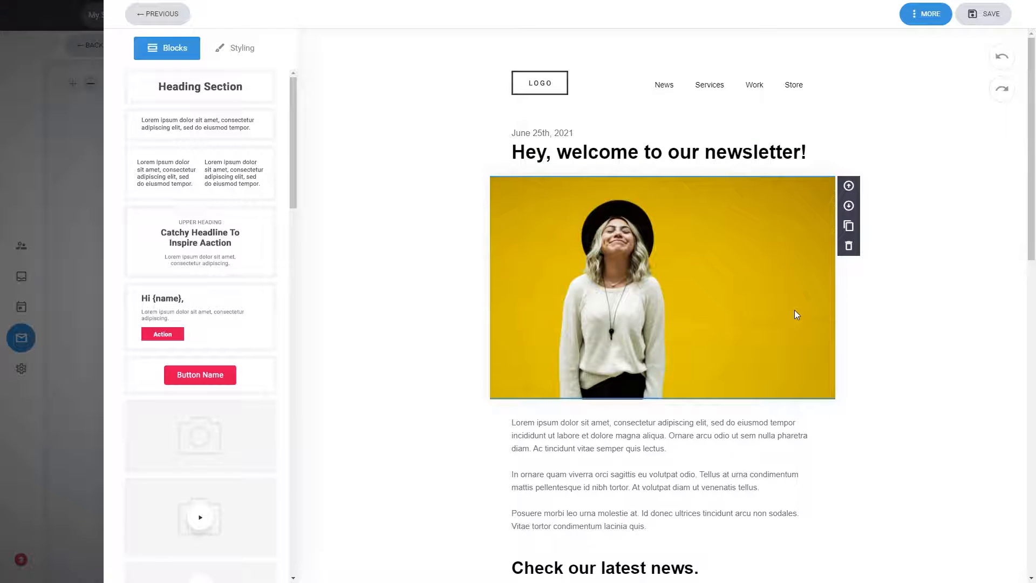
scroll(794, 310, "down", 5)
scroll(790, 313, "up", 5)
scroll(743, 303, "down", 5)
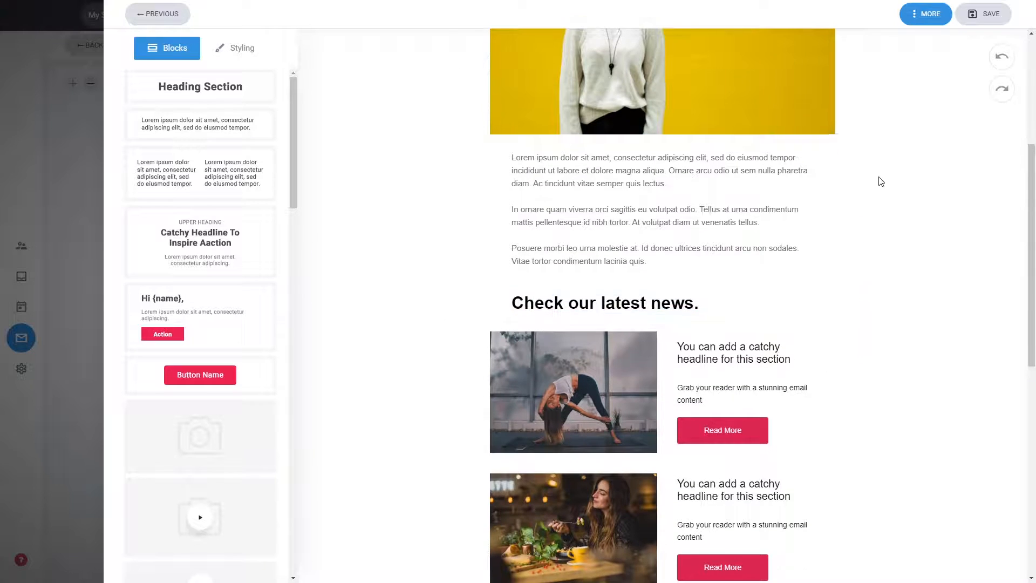
scroll(880, 181, "up", 5)
left_click(978, 15)
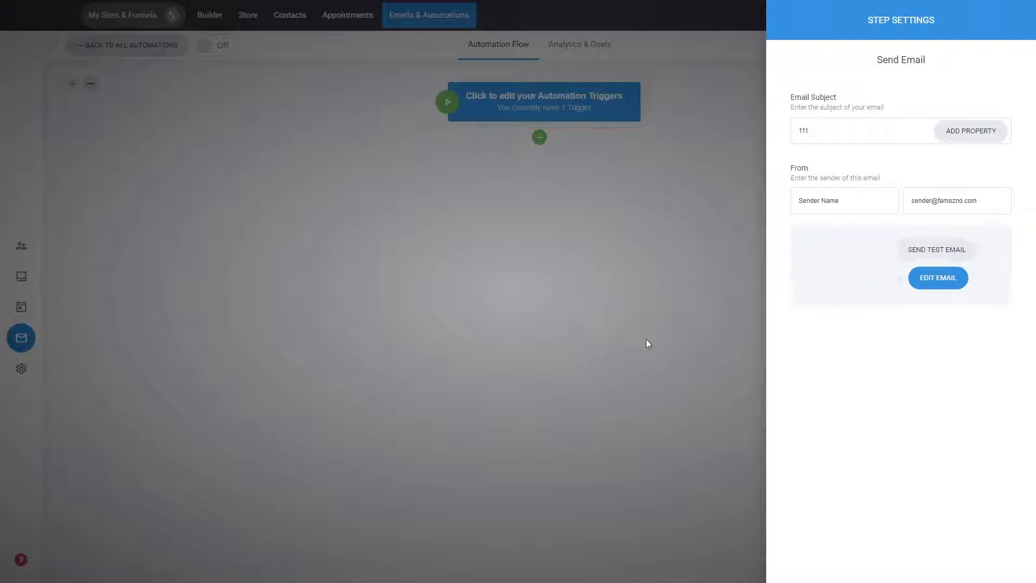
left_click(639, 274)
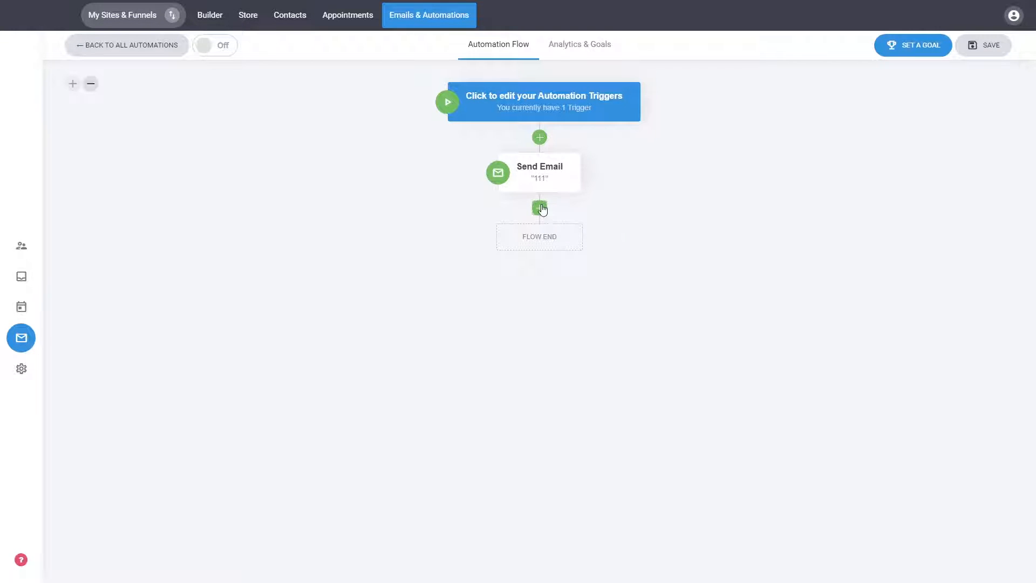
Insert a delay with a specific amount of time, 10 minutes, between the trigger and the Send Email step.
left_click(540, 140)
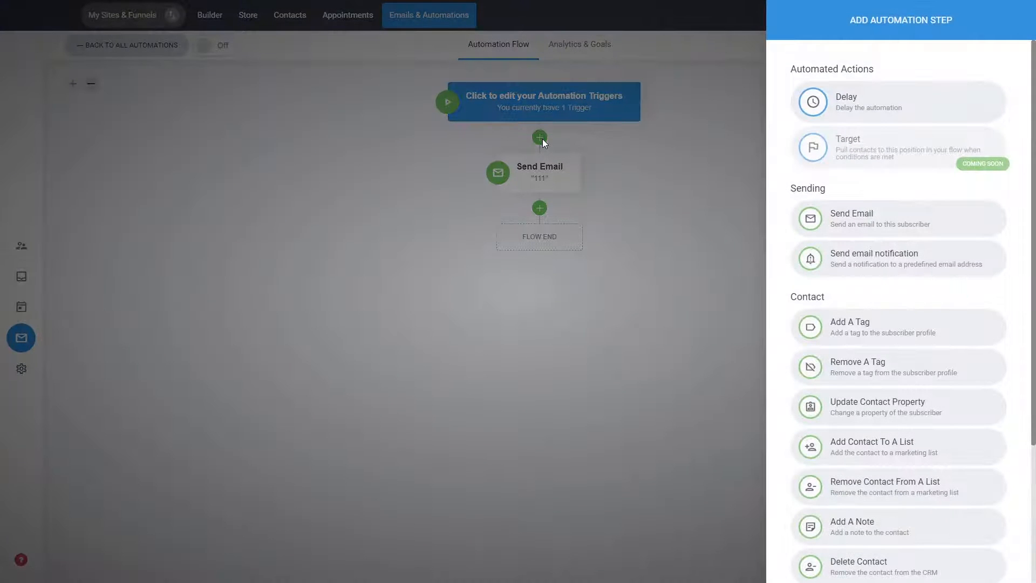
left_click(855, 119)
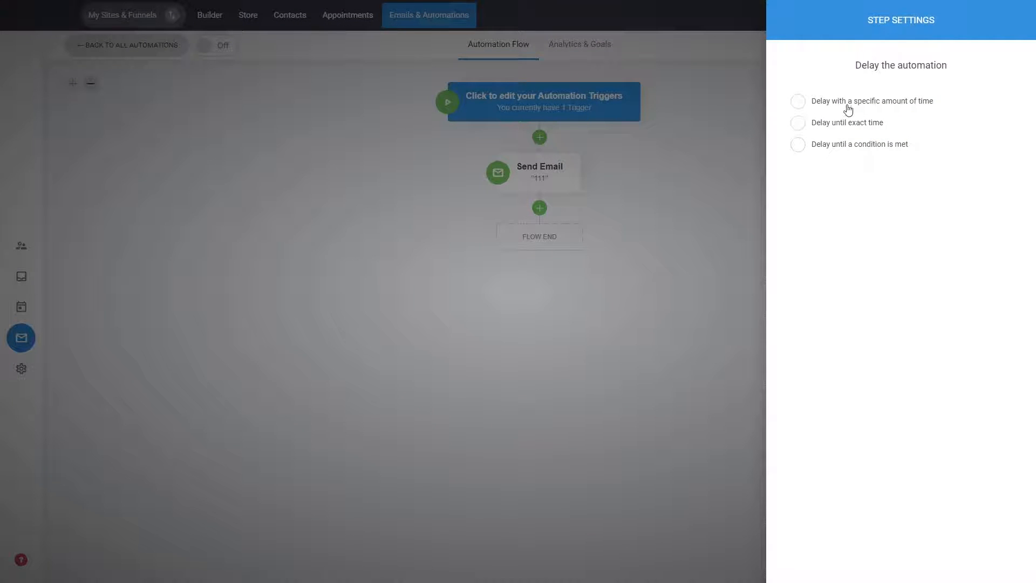
left_click(849, 102)
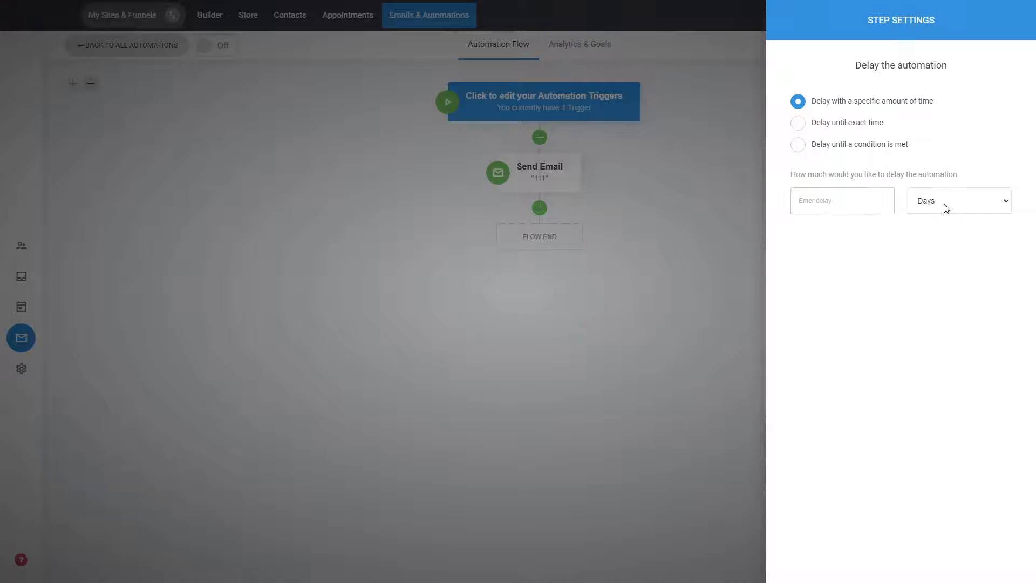
left_click(939, 244)
left_click(835, 195)
type("10")
left_click(652, 254)
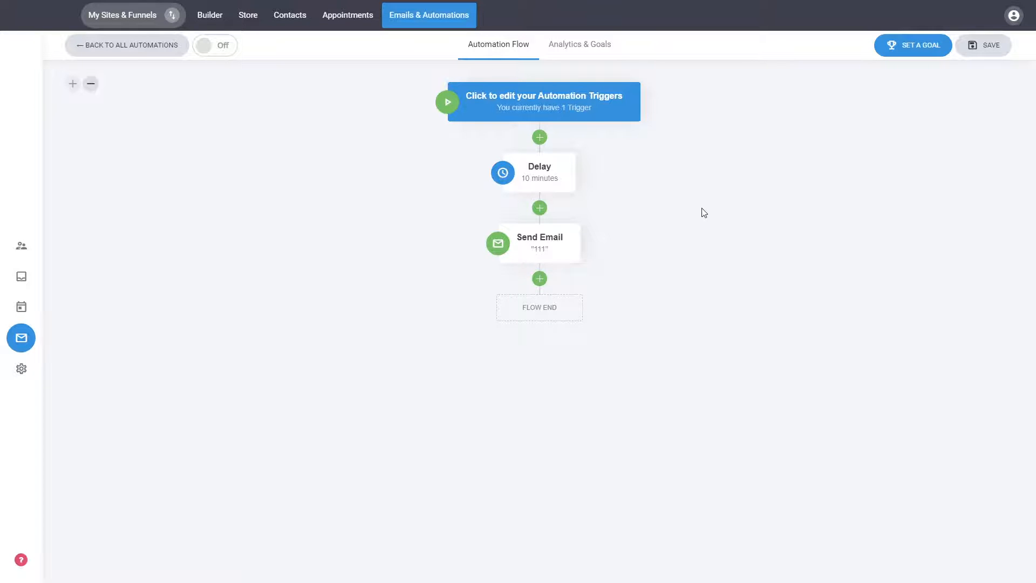
Add an If / Else step after Send Email with the filter "Tag is builder user".
left_click(540, 279)
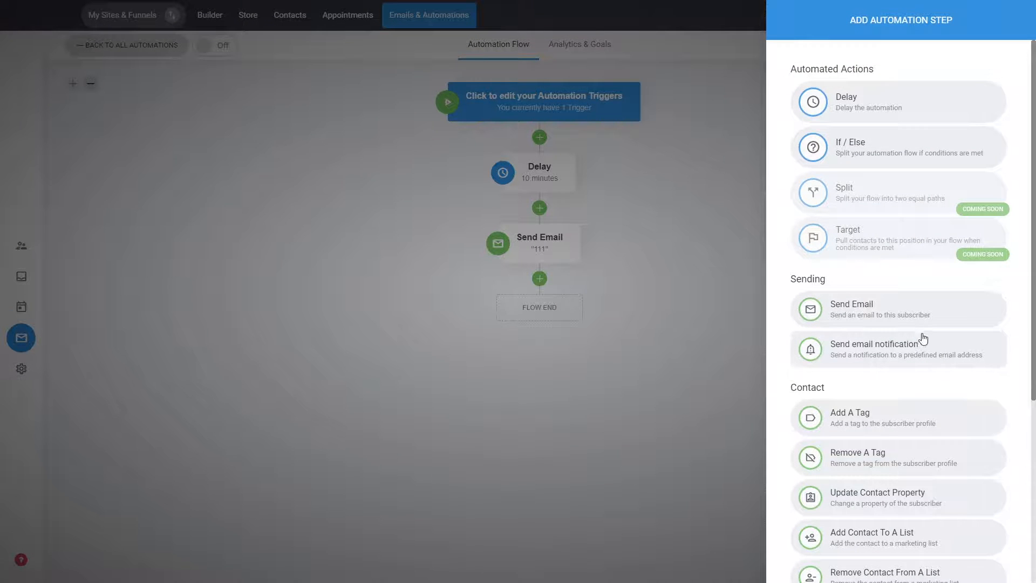
scroll(918, 330, "down", 3)
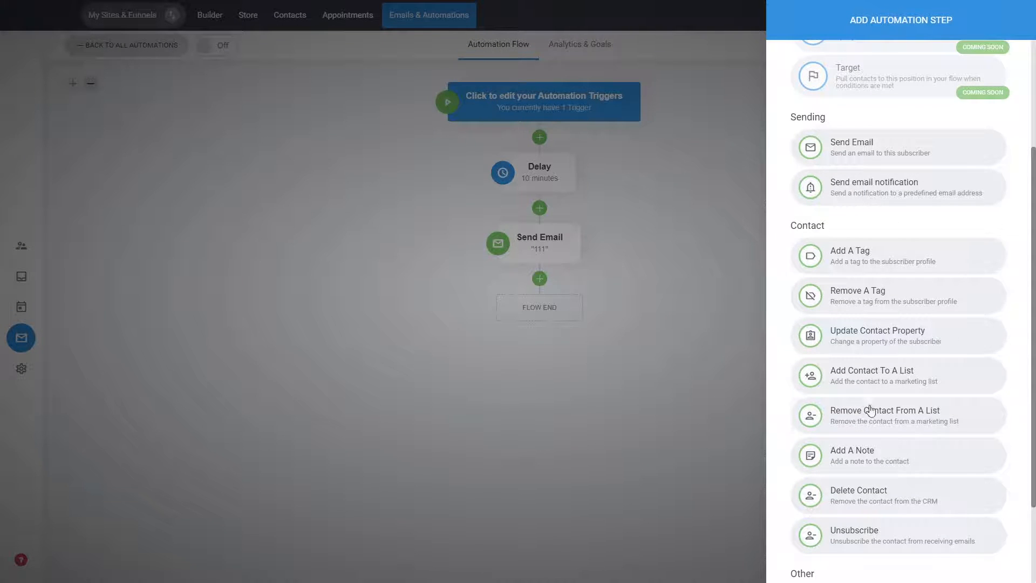
scroll(918, 354, "down", 2)
scroll(919, 354, "up", 5)
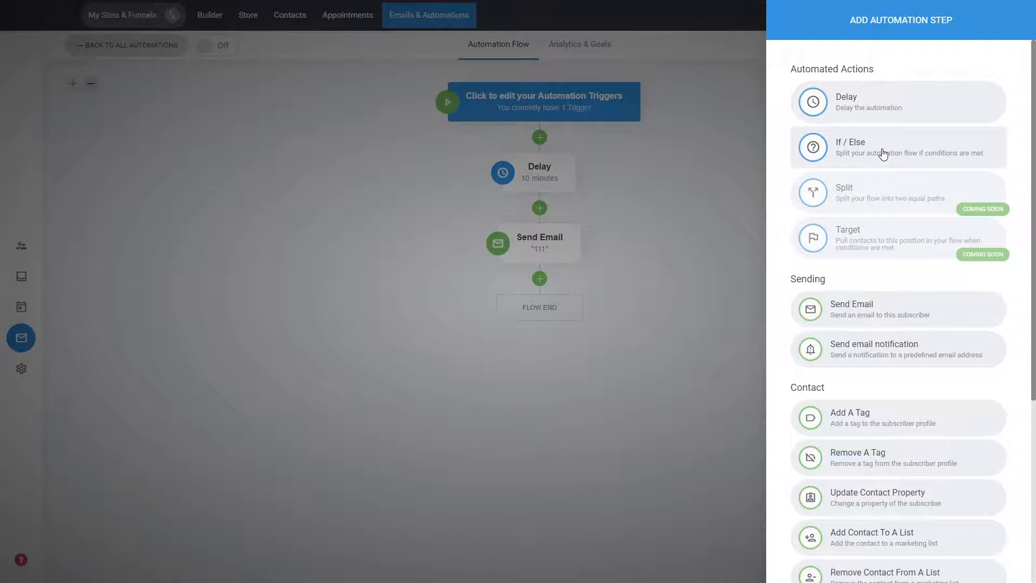
left_click(851, 156)
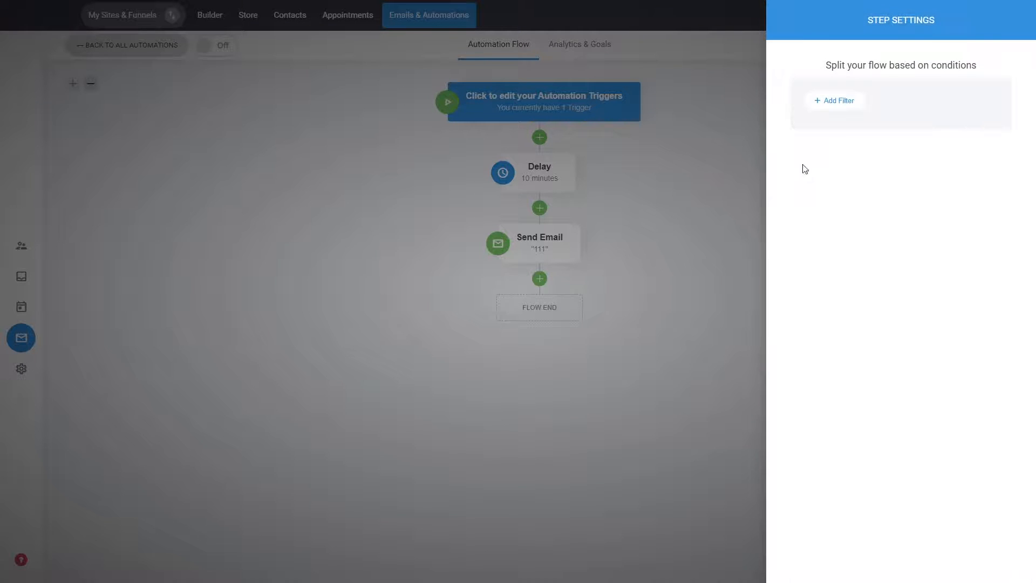
left_click(834, 108)
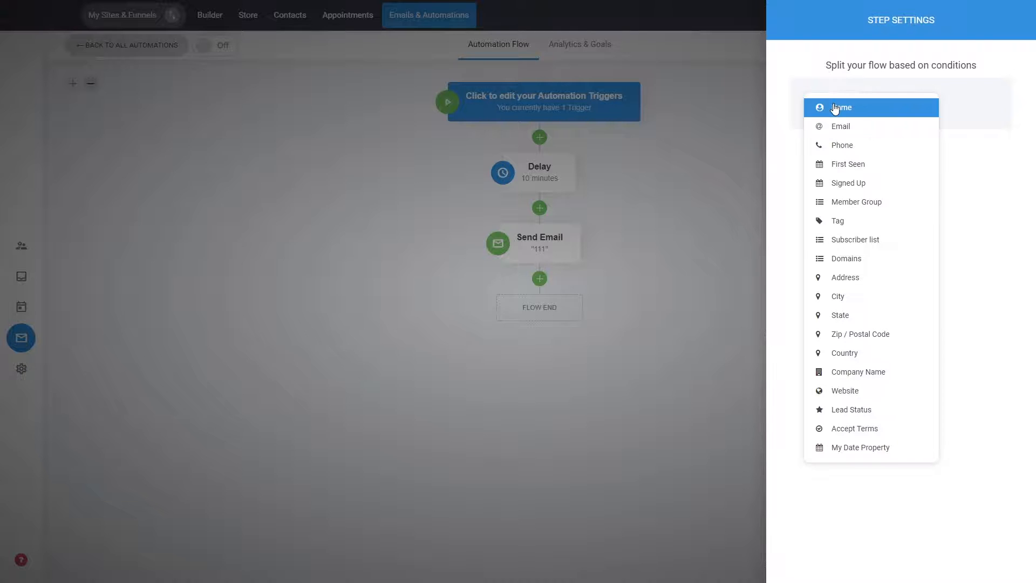
left_click(865, 221)
left_click(876, 156)
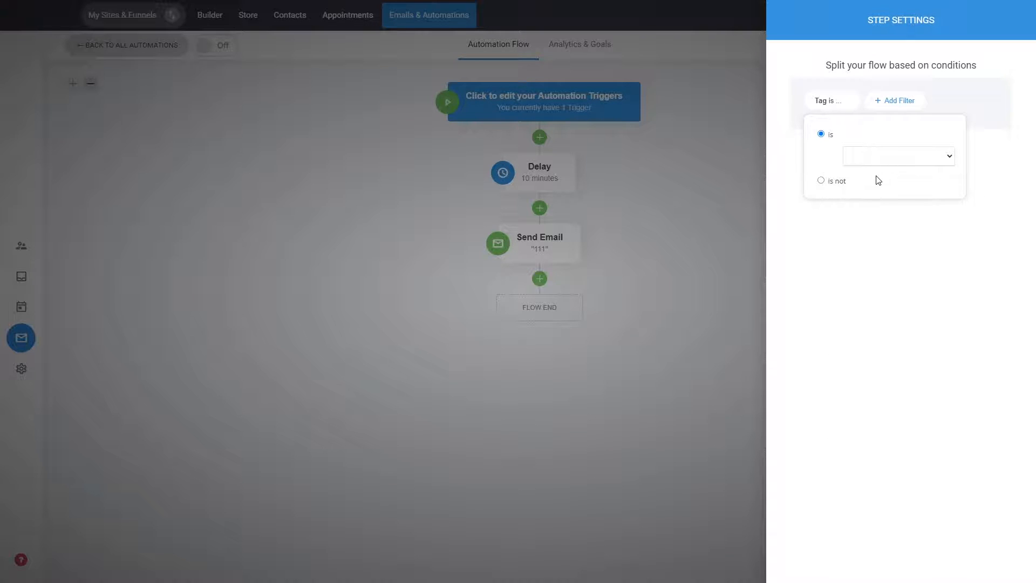
left_click(868, 182)
left_click(829, 247)
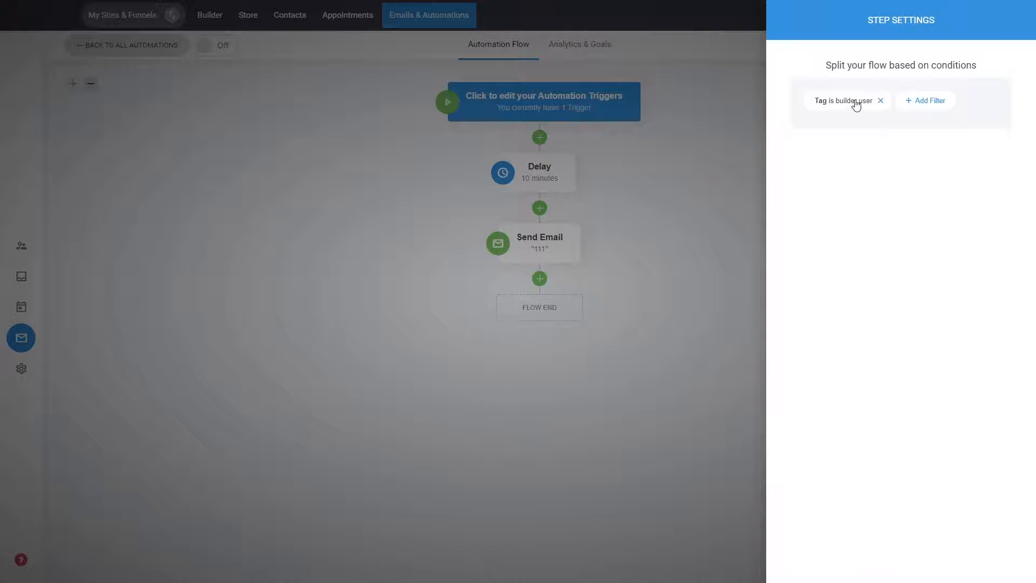
left_click(694, 214)
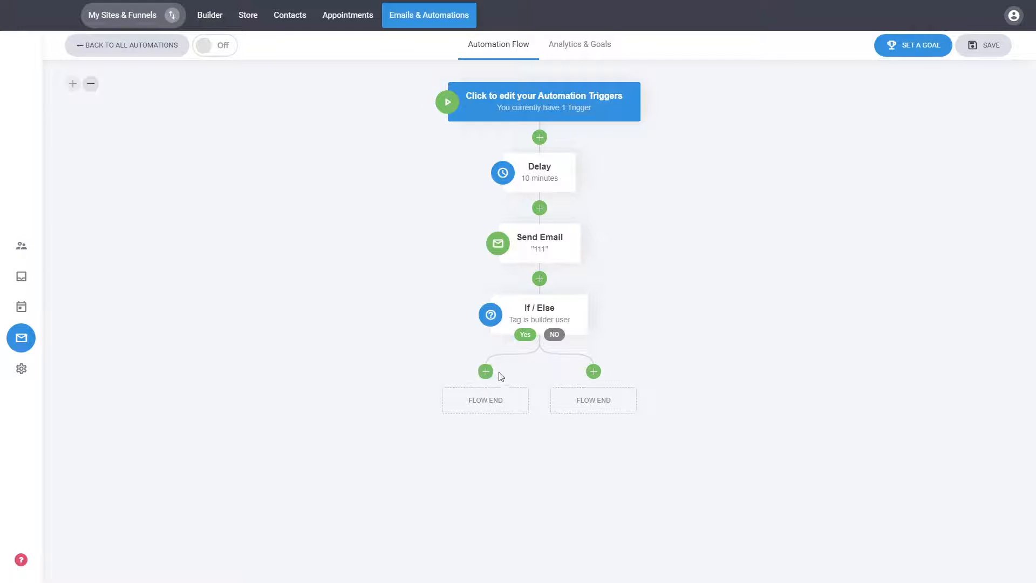
Review the automation step types available for the Yes branch of the If / Else step without adding one.
left_click(487, 381)
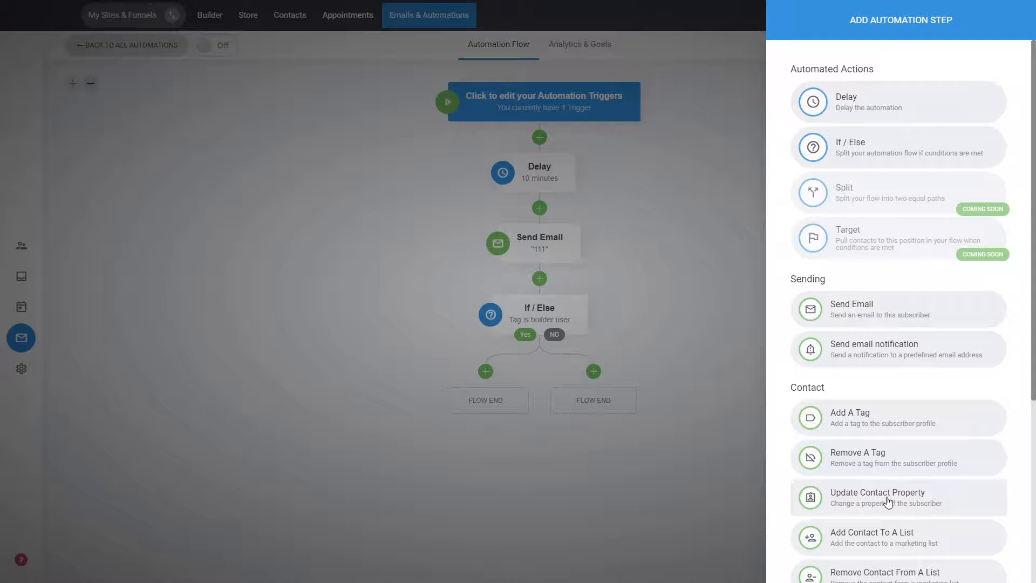
scroll(887, 501, "down", 2)
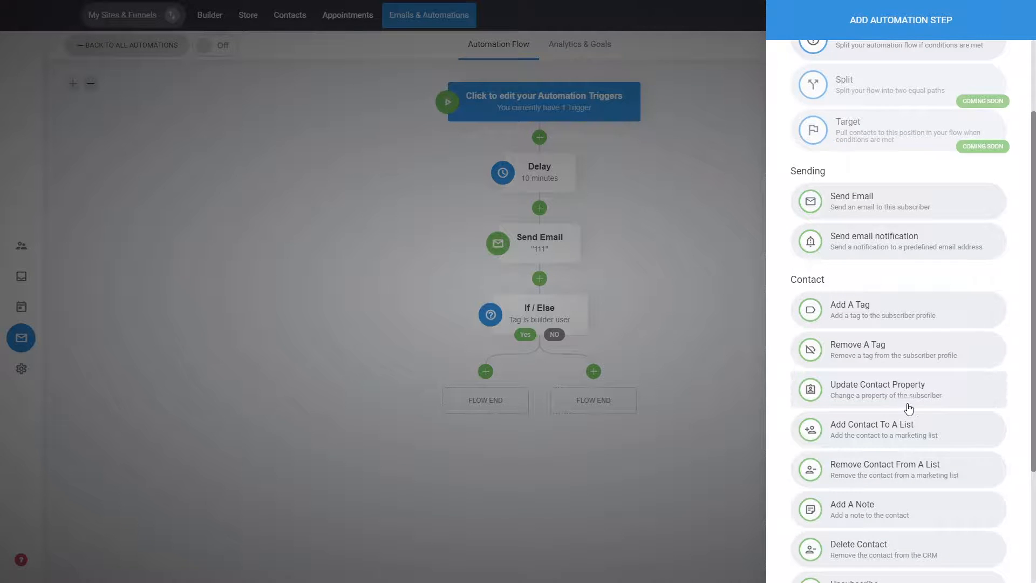
scroll(908, 408, "up", 2)
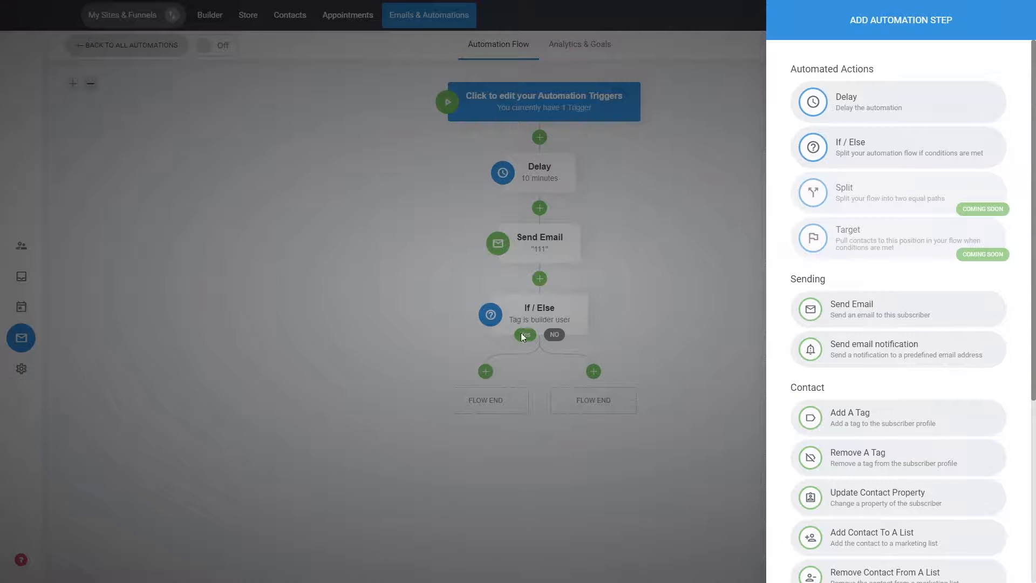
left_click(620, 384)
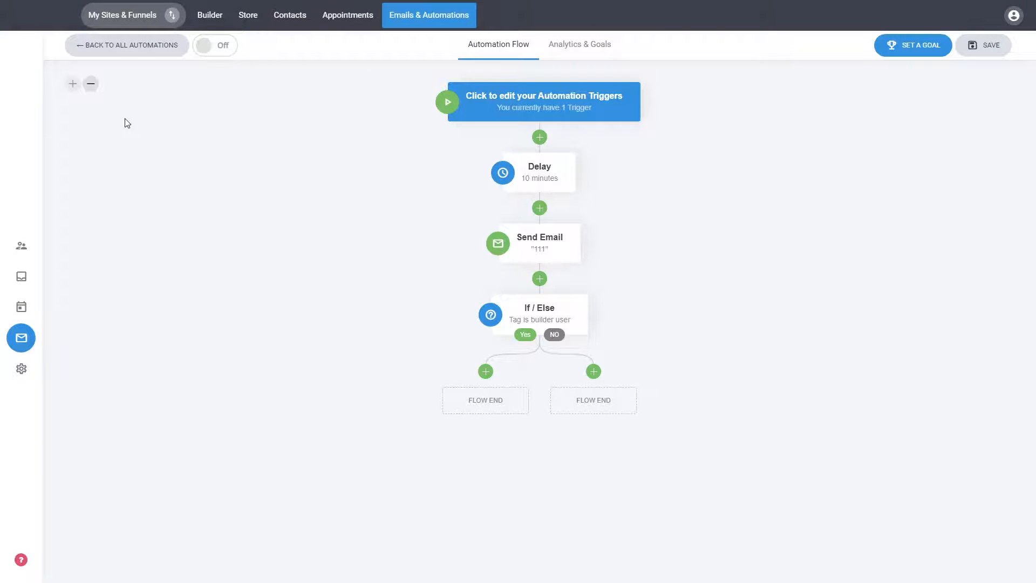
Check the trigger that starts the automation and return to the flow without changing it.
left_click(92, 89)
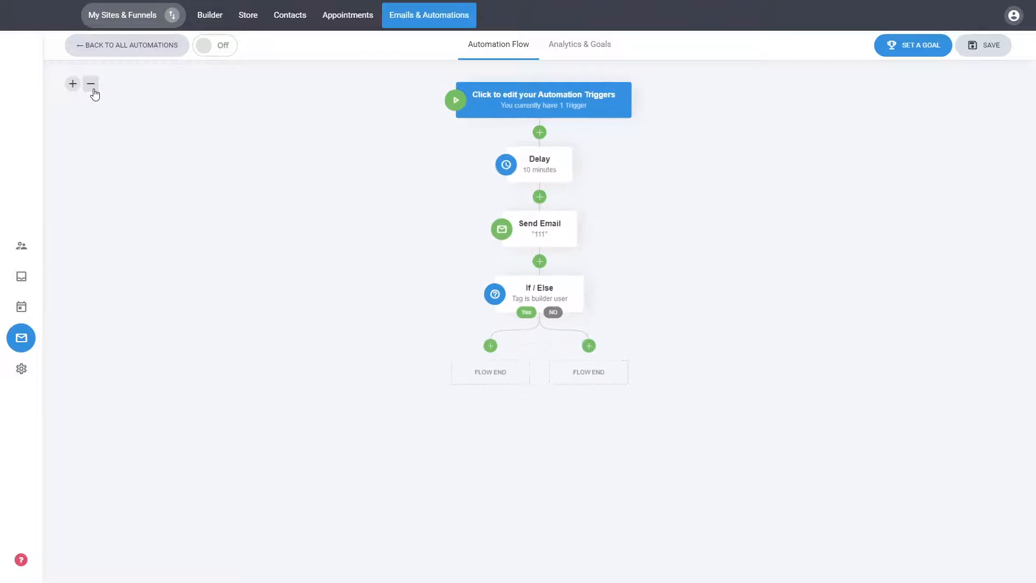
left_click(93, 86)
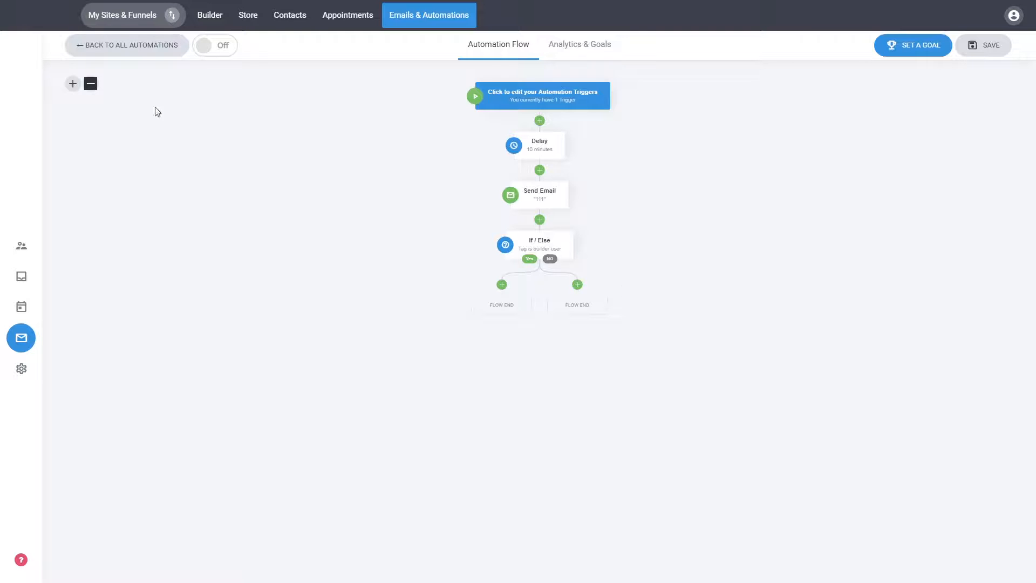
left_click(73, 83)
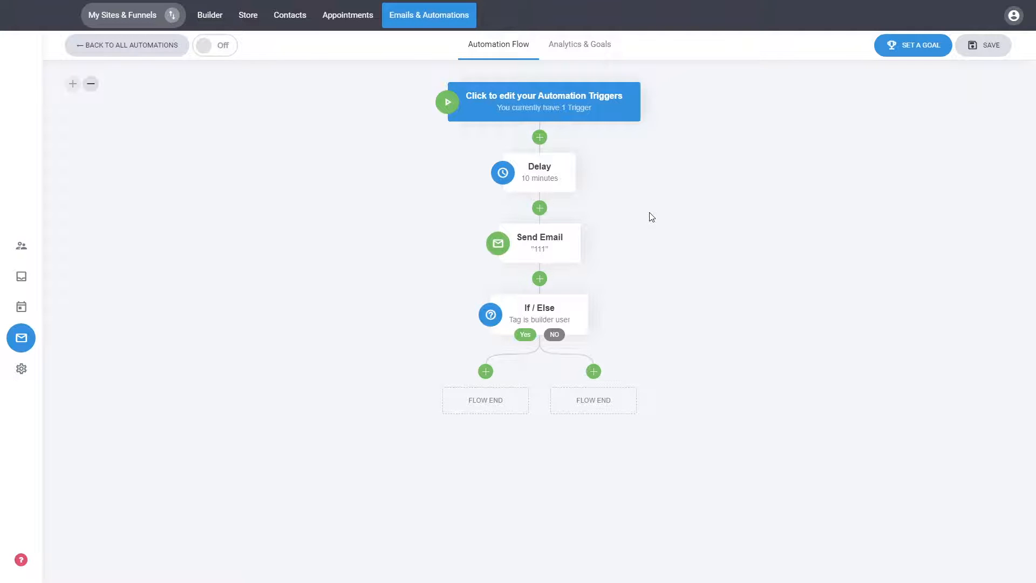
left_click(548, 101)
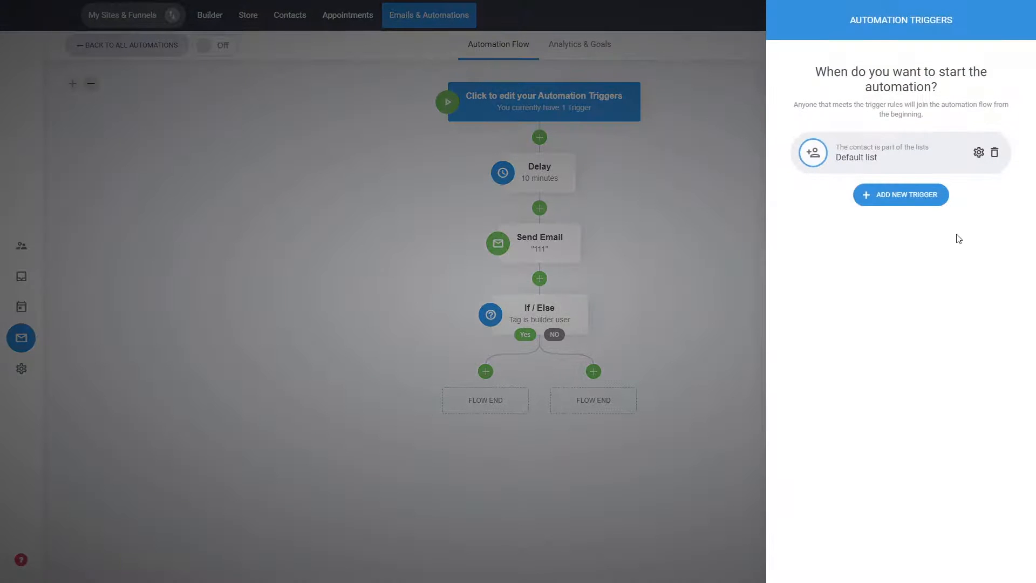
left_click(726, 219)
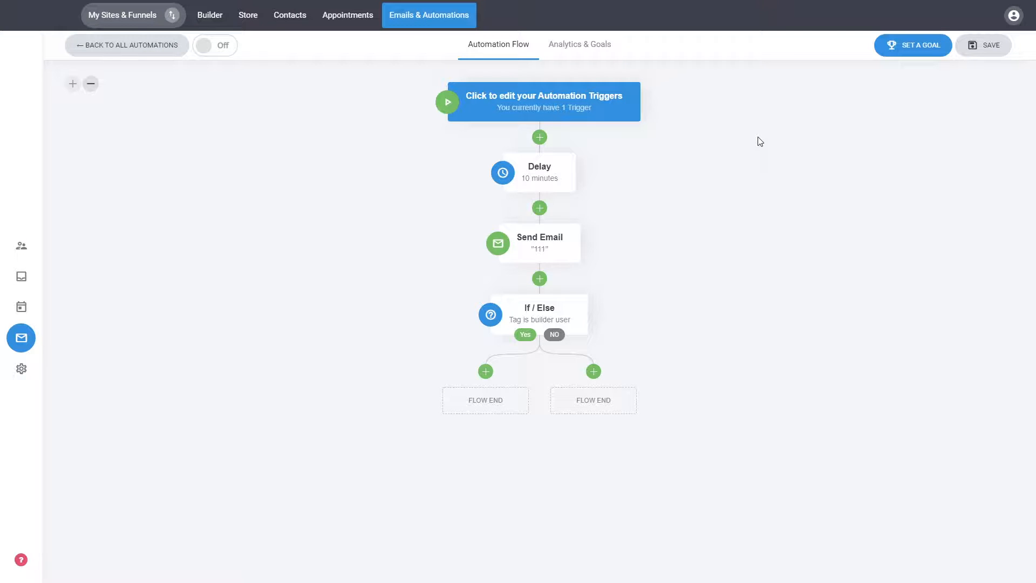
Add an automation goal of type "Tag is added" using a newly created tag named "Purchased".
left_click(918, 48)
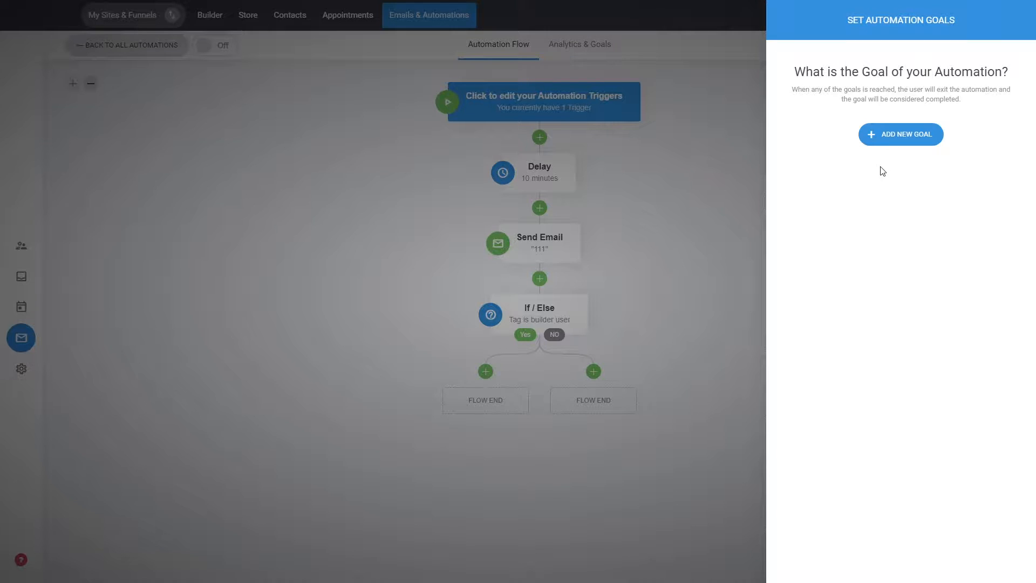
left_click(893, 142)
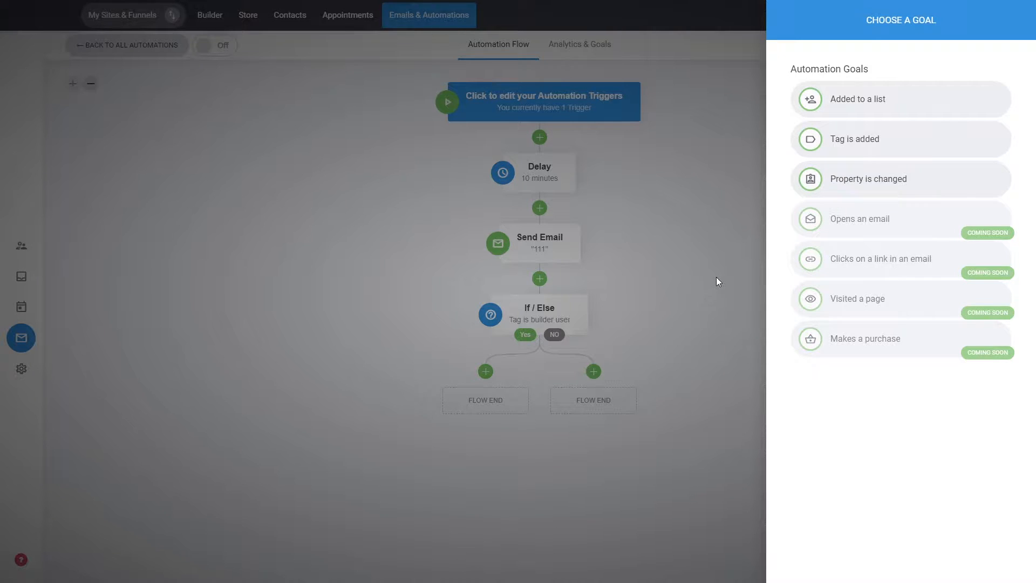
left_click(850, 143)
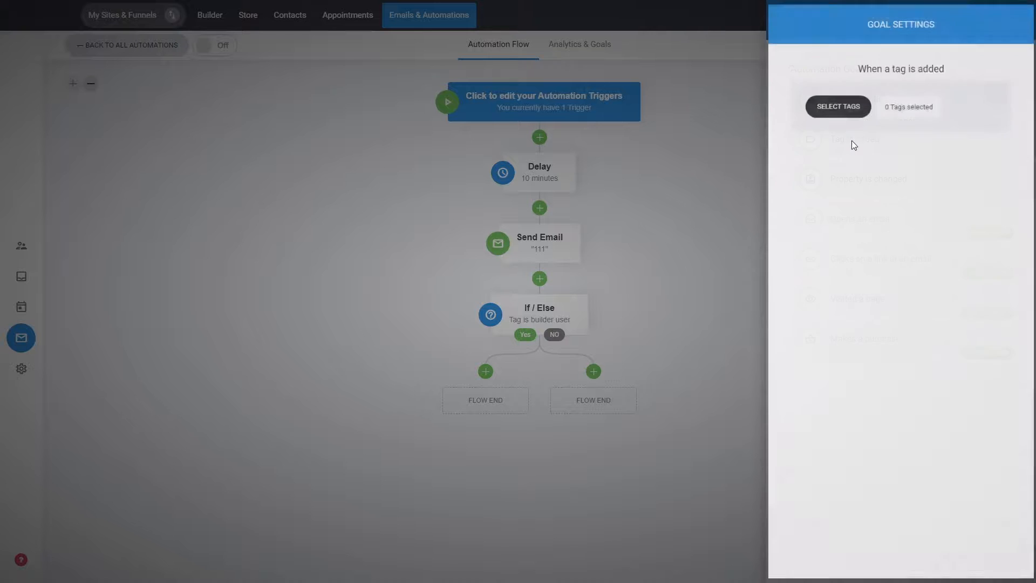
left_click(848, 108)
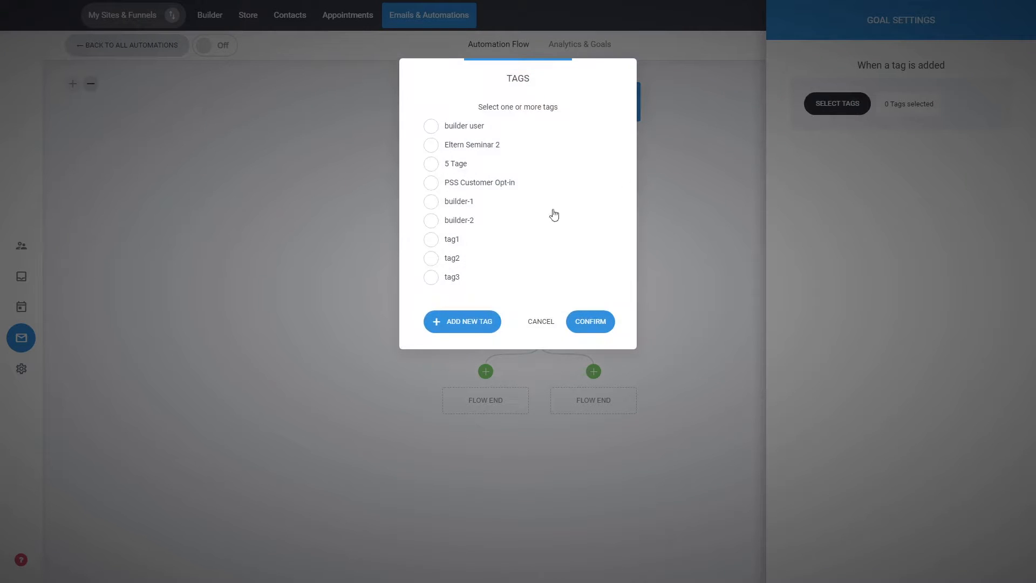
left_click(471, 323)
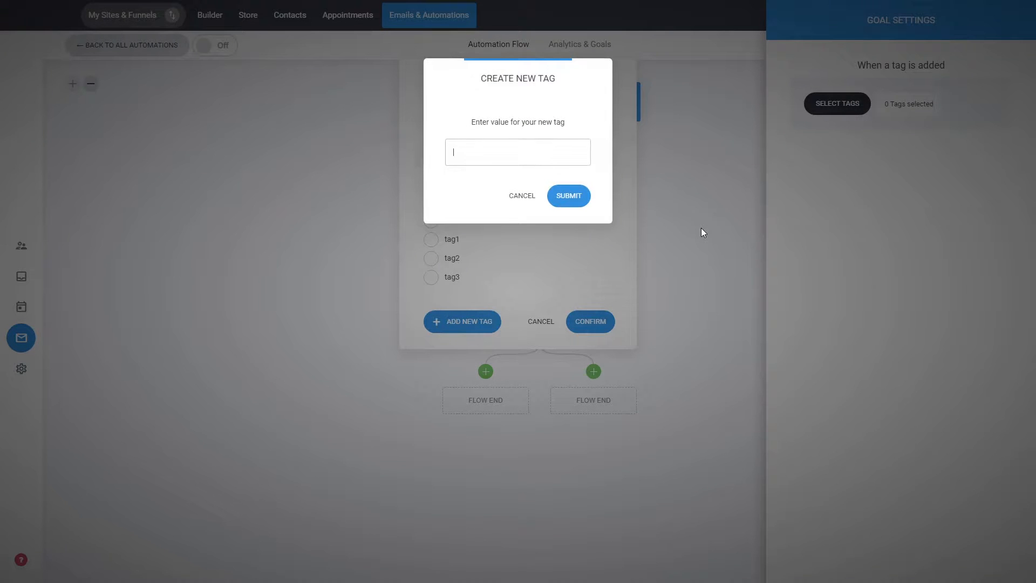
type("Purchased")
left_click(568, 196)
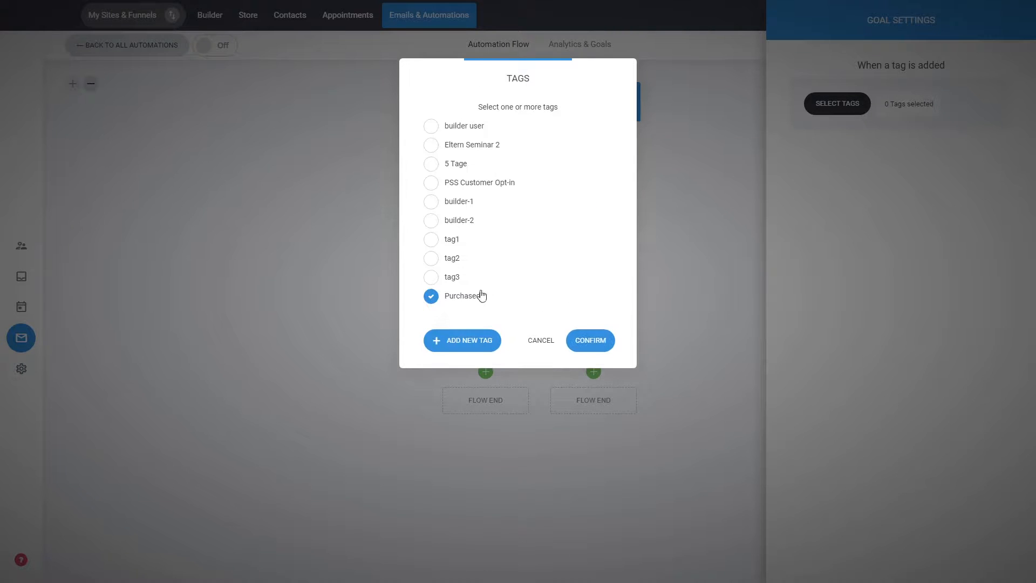
left_click(592, 340)
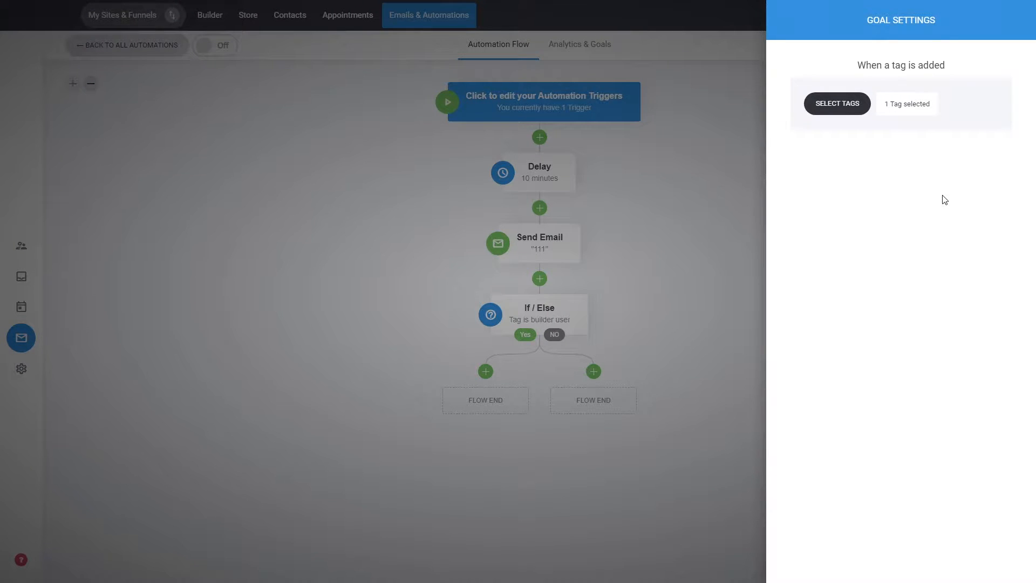
left_click(704, 227)
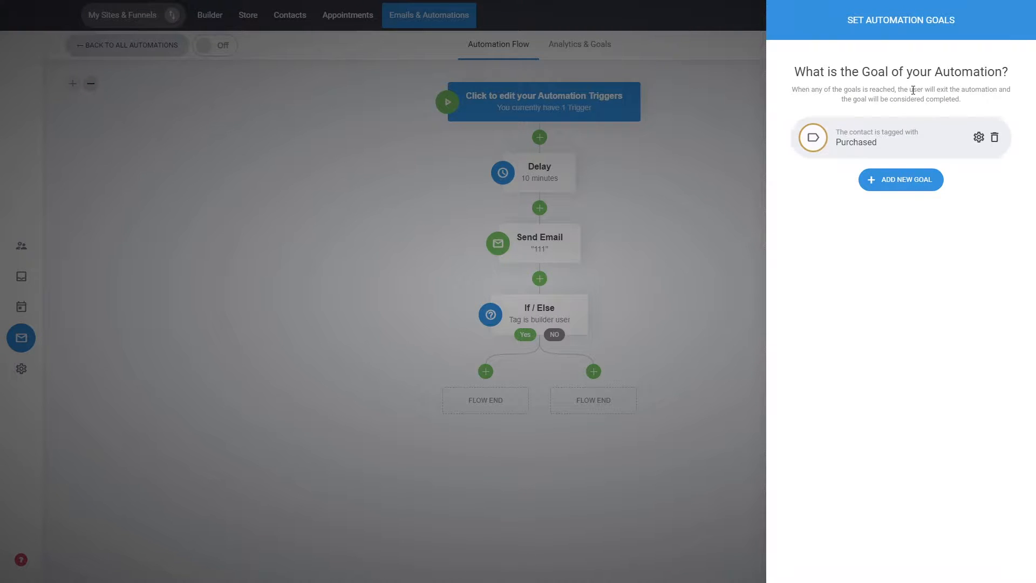
Review the goal types available for a second automation goal without adding one, and close the goal settings.
left_click(887, 184)
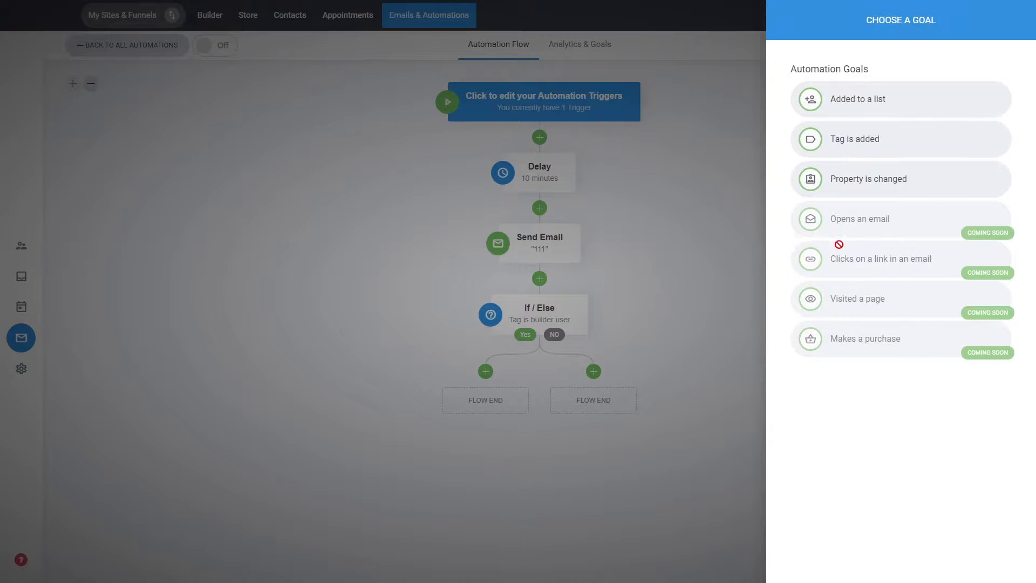
left_click(687, 231)
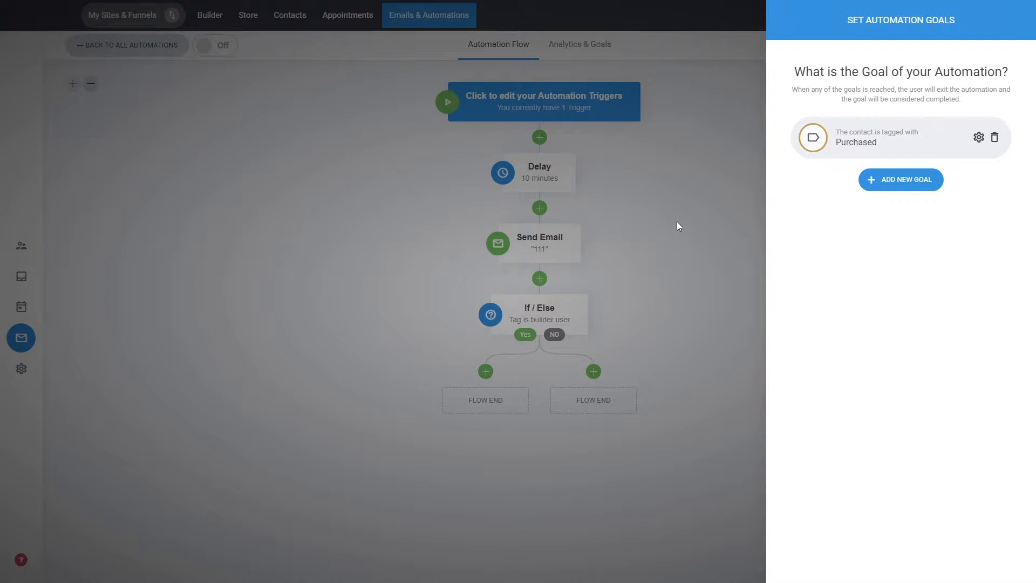
left_click(678, 222)
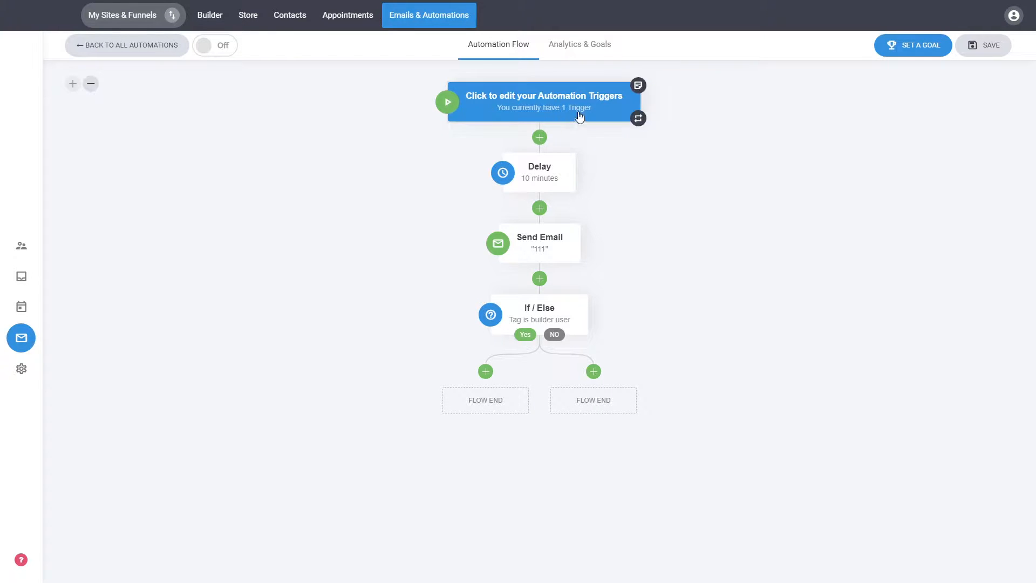
Review the automation's analytics and its configured exit goal, and return to the automation flow.
left_click(572, 59)
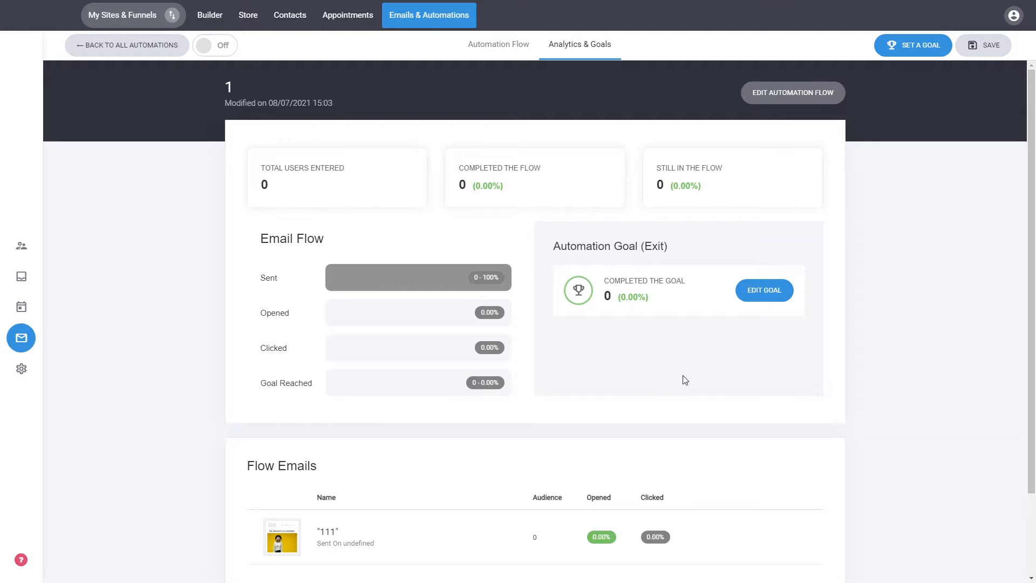
left_click(760, 298)
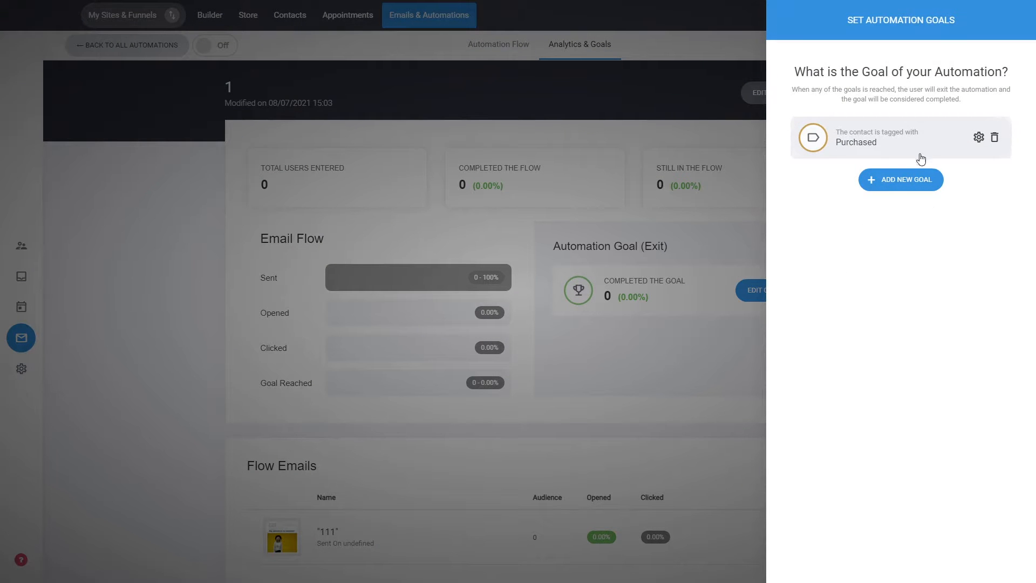
left_click(671, 355)
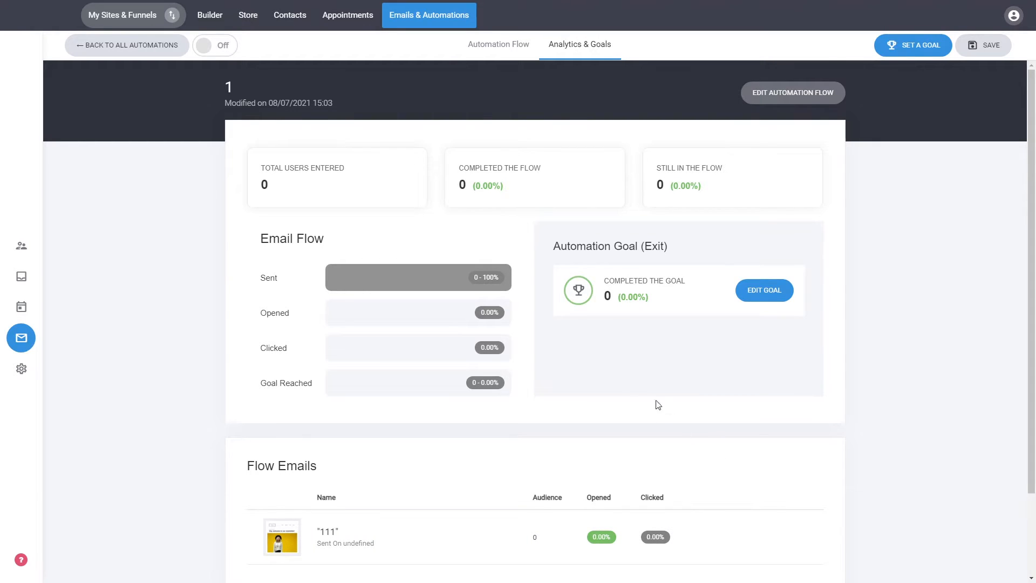
left_click(799, 98)
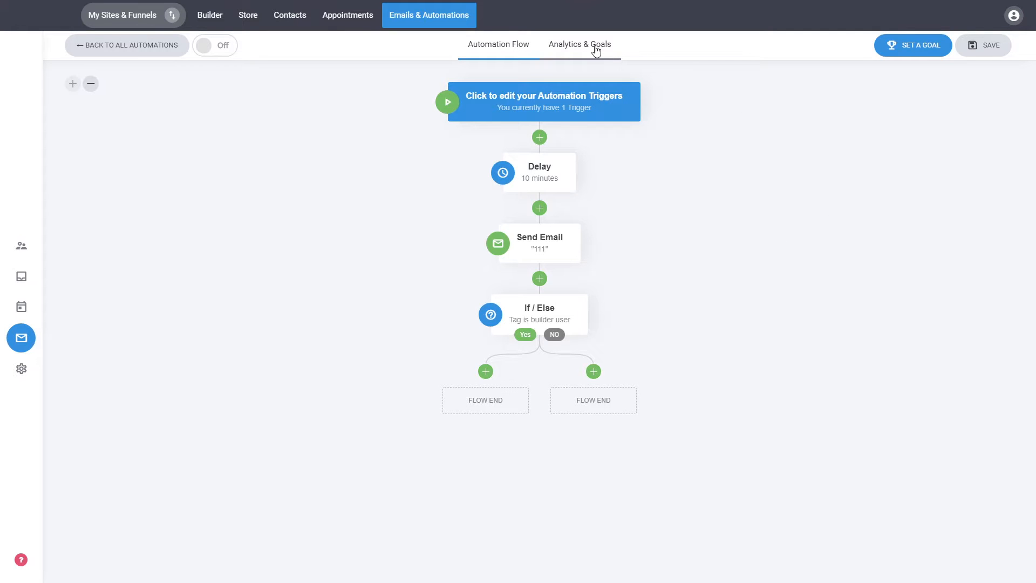
Turn the automation on and go back to the list of all automations.
left_click(222, 47)
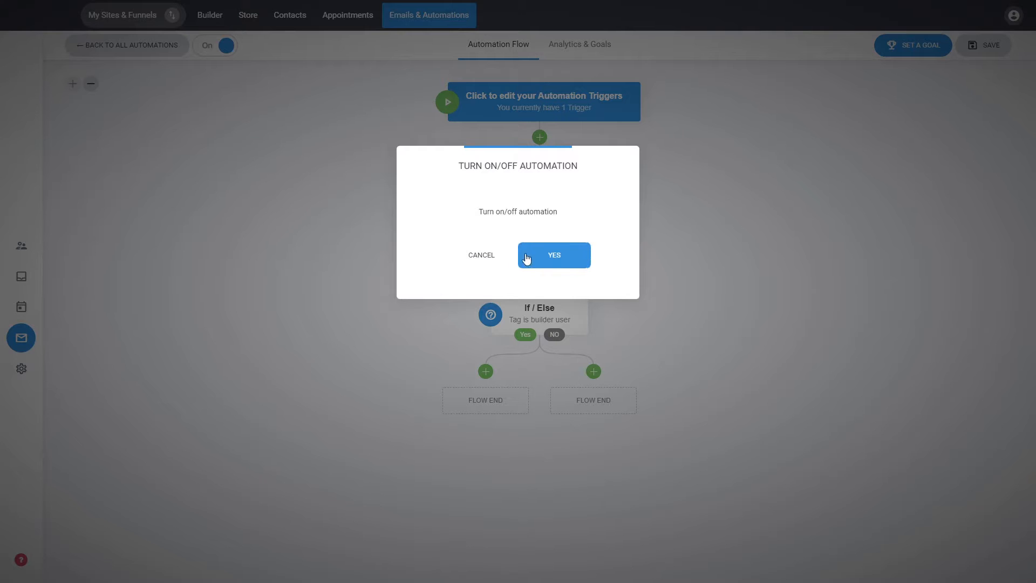
left_click(559, 262)
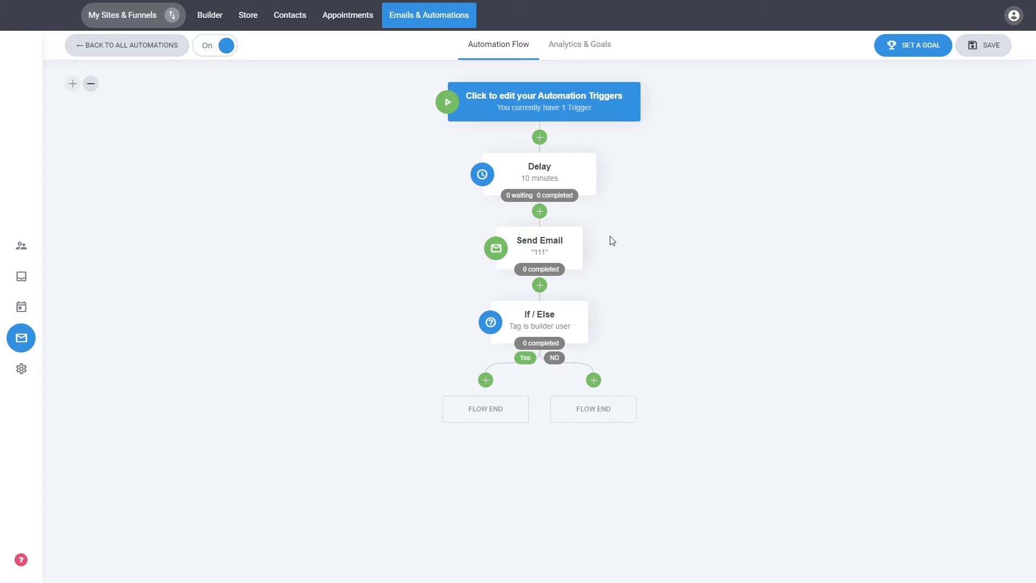
left_click(170, 51)
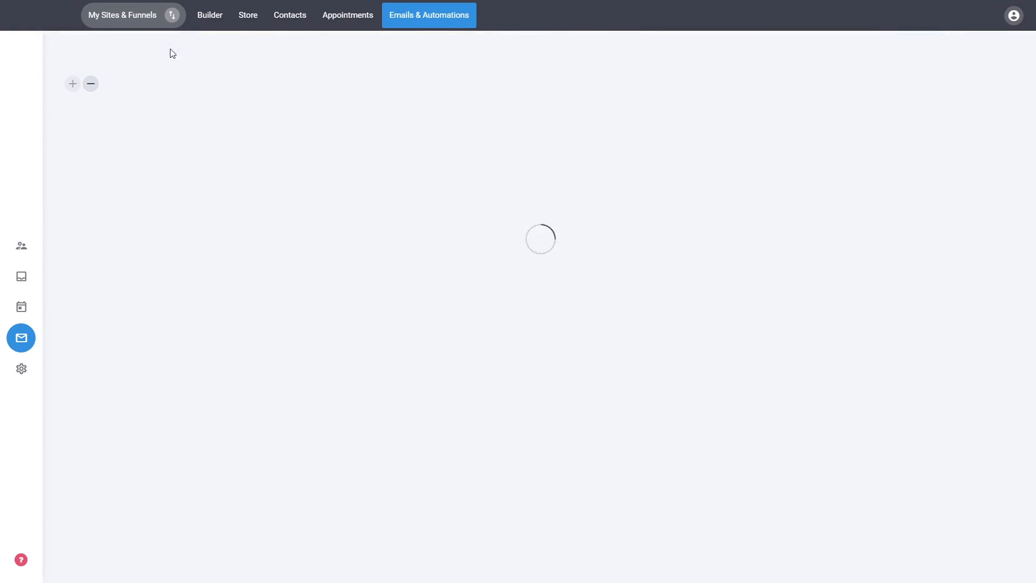